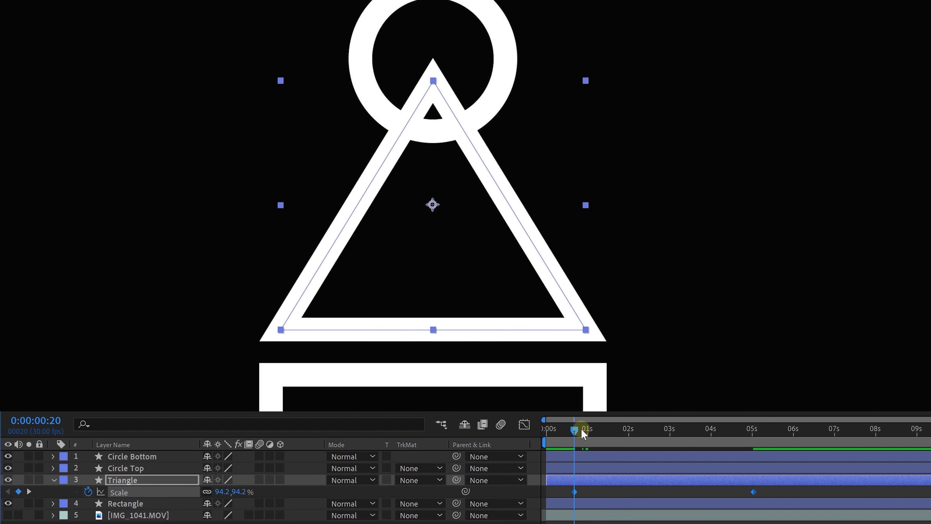
Step: Move the Triangle layer's anchor point from its centre to the triangle's lower-right corner at 0:00:00:20 and preview the scaling up to 5 seconds
{"action": "mouse_move", "coordinate": [590, 438]}
{"action": "left_mouse_down"}
{"action": "mouse_move", "coordinate": [753, 436]}
{"action": "mouse_move", "coordinate": [574, 434]}
{"action": "left_mouse_up"}
{"action": "left_click_drag", "start_coordinate": [435, 210], "coordinate": [537, 290]}
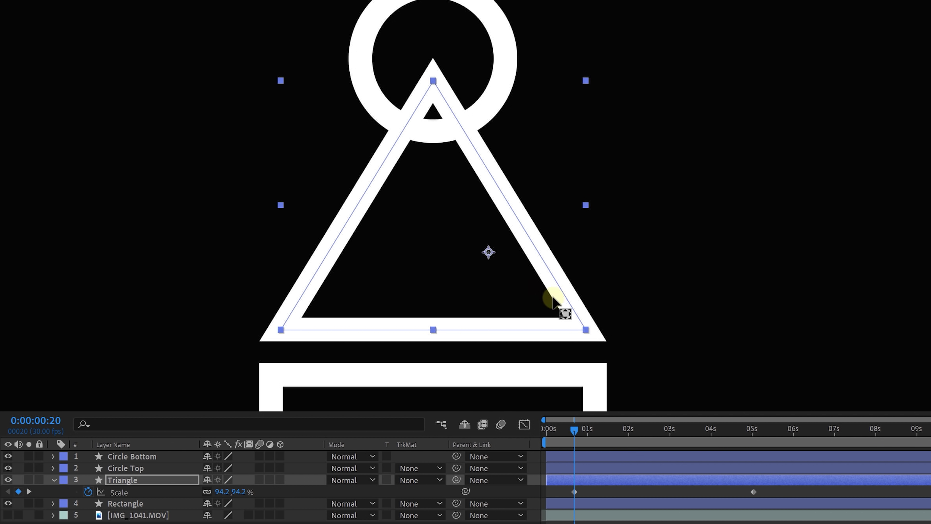
{"action": "left_click_drag", "start_coordinate": [577, 438], "coordinate": [759, 453]}
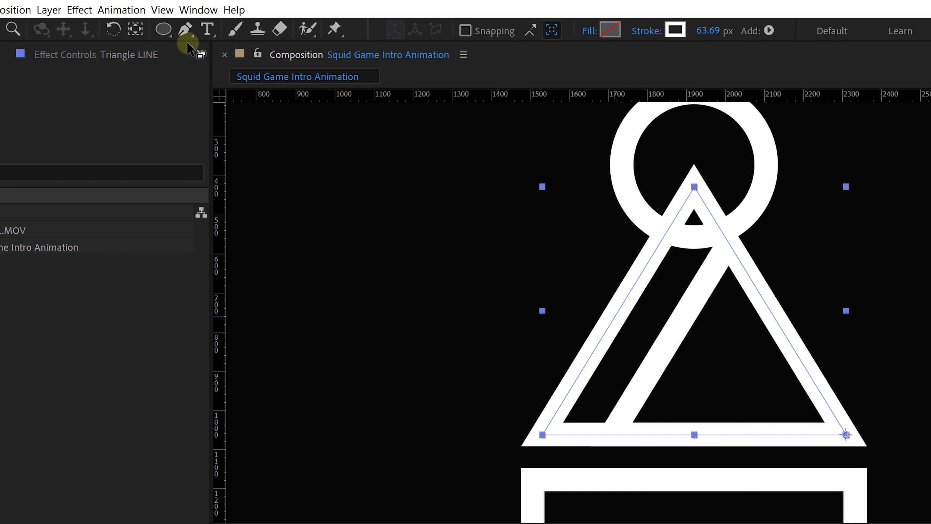
Step: Convert the Triangle LINE shape to an open path by turning off its Closed option
{"action": "key", "text": "g"}
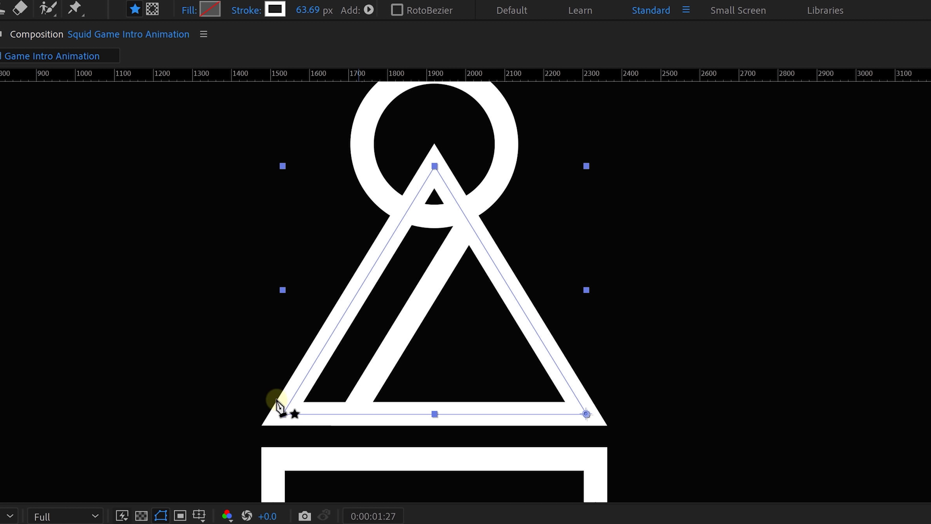
{"action": "right_click", "coordinate": [365, 280]}
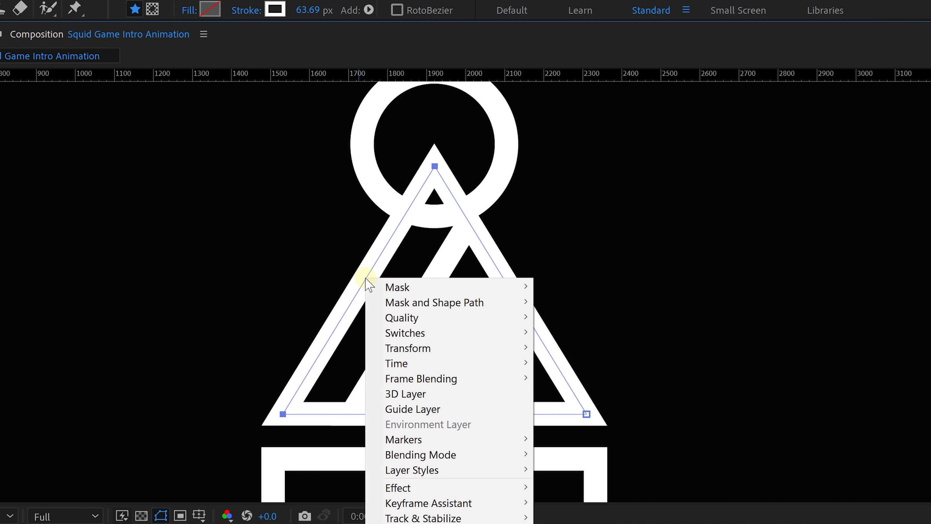
{"action": "mouse_move", "coordinate": [403, 304]}
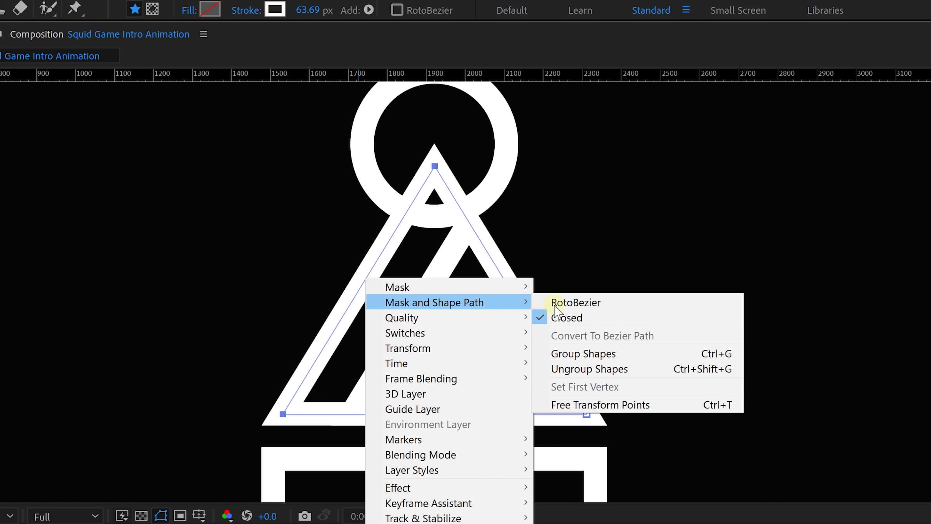
{"action": "left_click", "coordinate": [588, 319]}
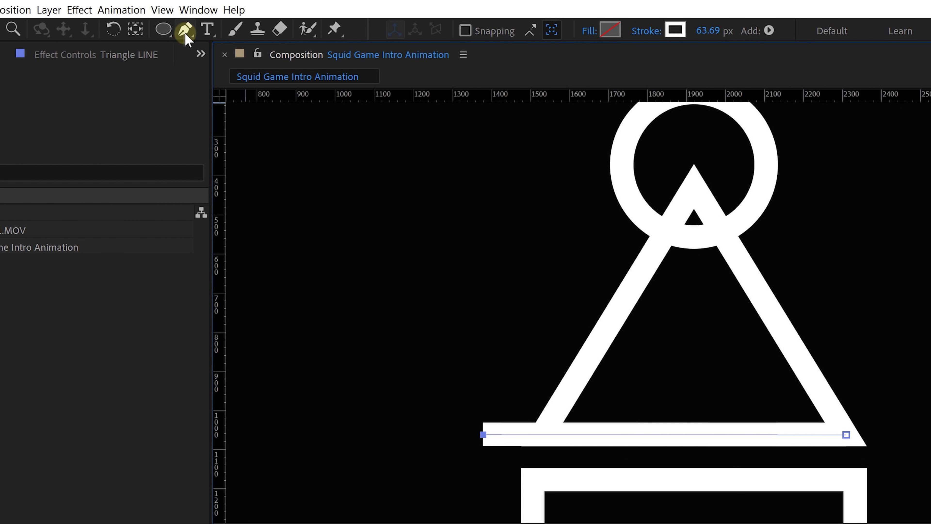
Step: Draw a Pen tool mask on Triangle LINE that cuts the base line's left end along the triangle's slope, and preview it
{"action": "left_click", "coordinate": [186, 34]}
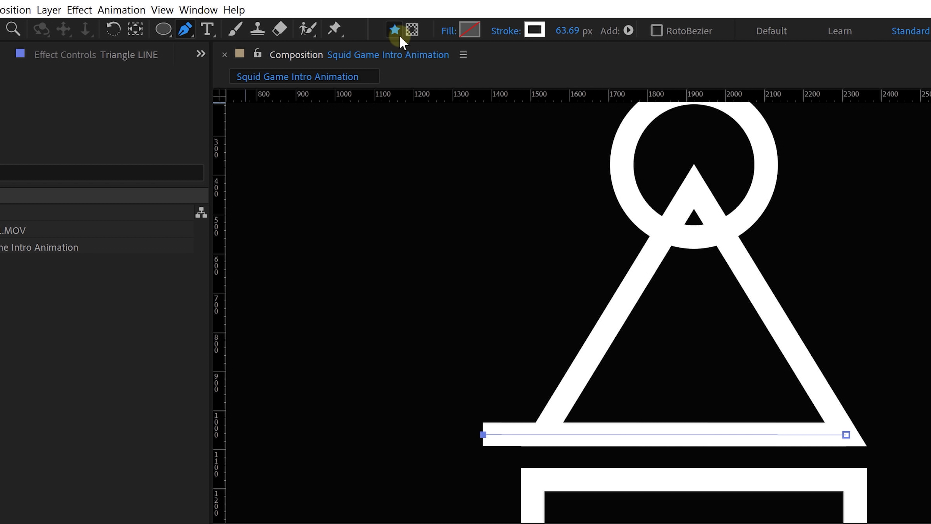
{"action": "left_click", "coordinate": [415, 30]}
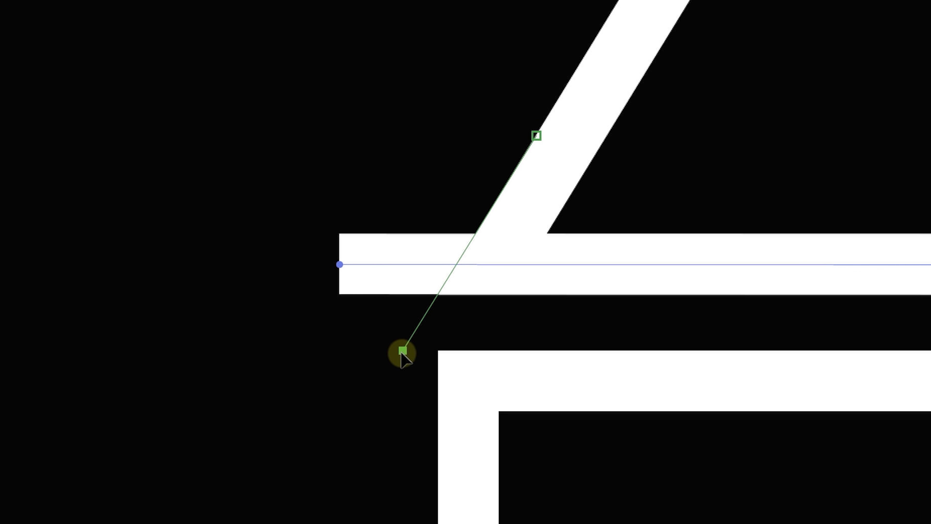
{"action": "left_click", "coordinate": [208, 353]}
{"action": "left_click", "coordinate": [357, 102]}
{"action": "left_click", "coordinate": [536, 136]}
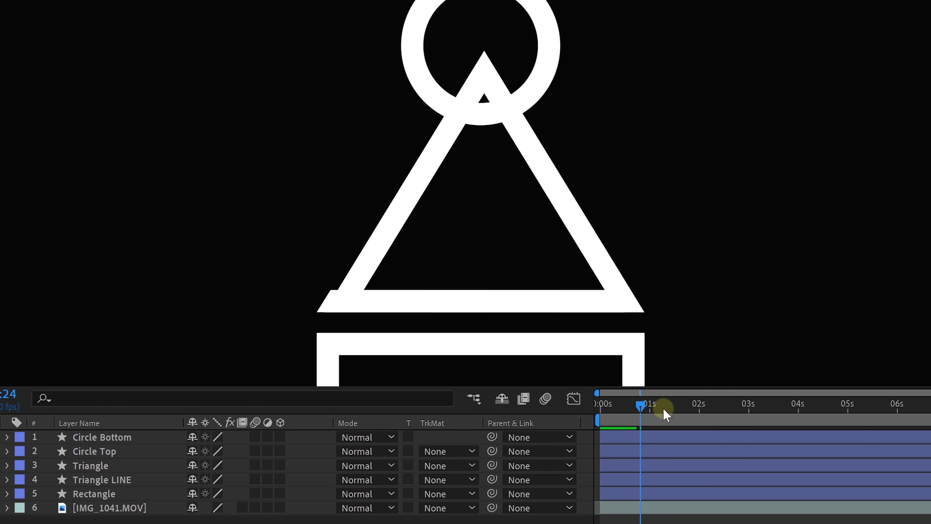
{"action": "left_click_drag", "start_coordinate": [660, 410], "coordinate": [696, 395]}
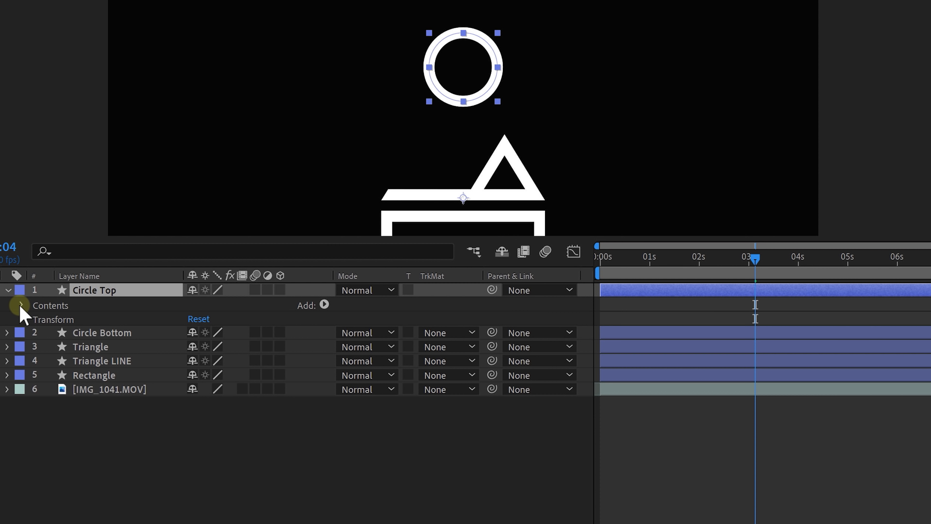
Step: Add Trim Paths to the Circle Top shape and adjust its offset so the stroke ends at the circle's topmost point
{"action": "left_click", "coordinate": [21, 304]}
{"action": "left_click", "coordinate": [36, 319]}
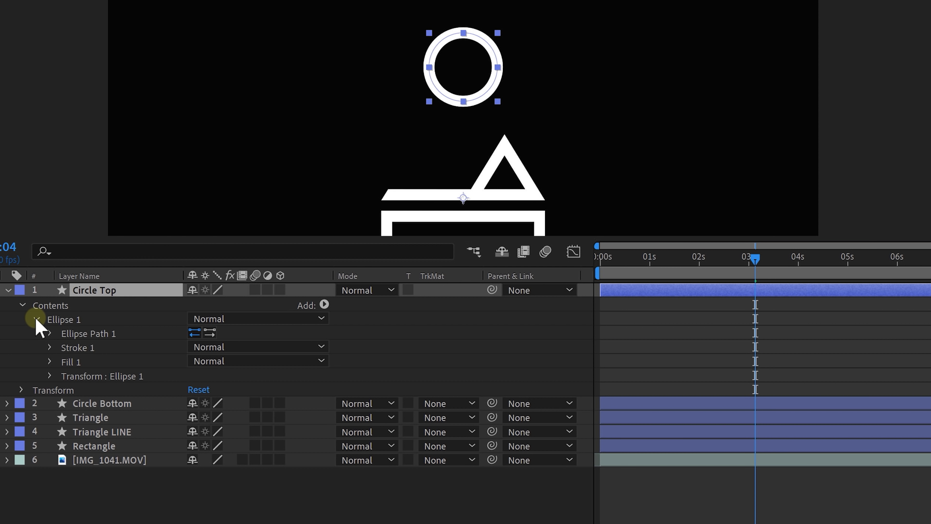
{"action": "left_click", "coordinate": [324, 305]}
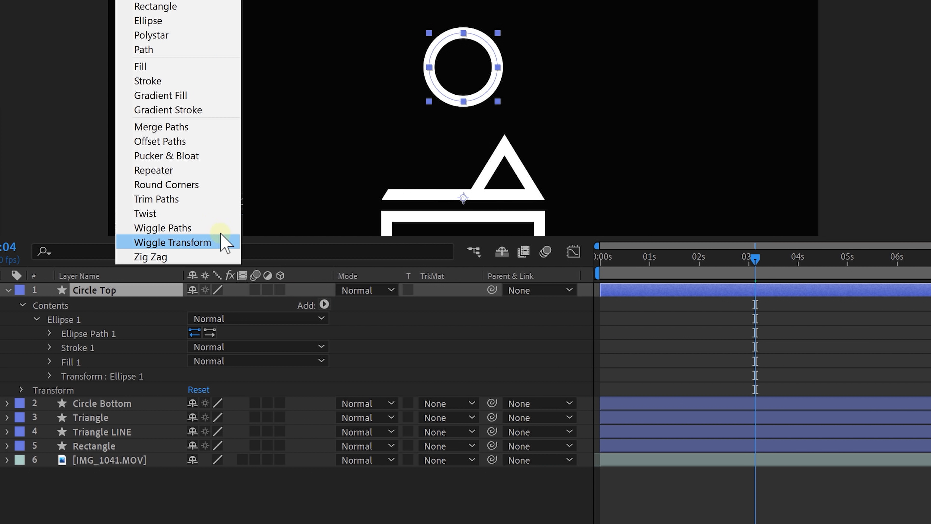
{"action": "left_click", "coordinate": [206, 201]}
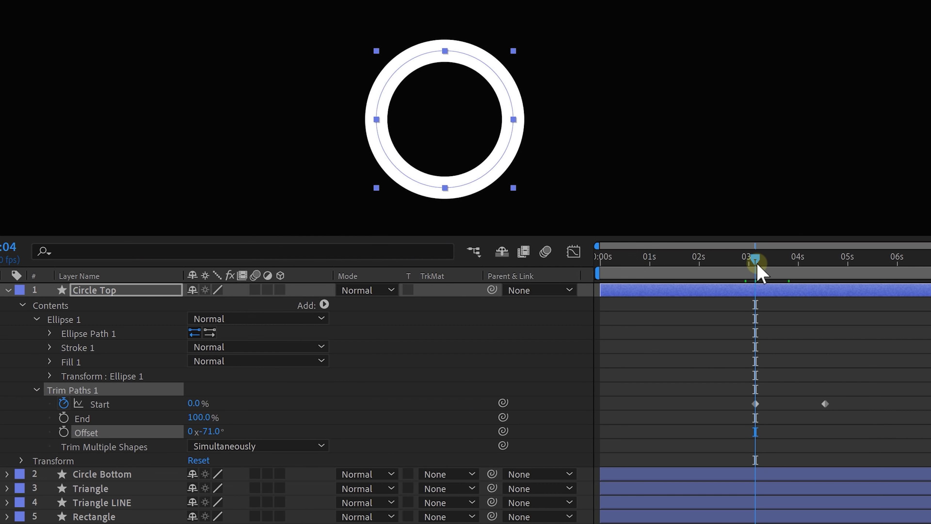
{"action": "left_click_drag", "start_coordinate": [754, 267], "coordinate": [792, 274]}
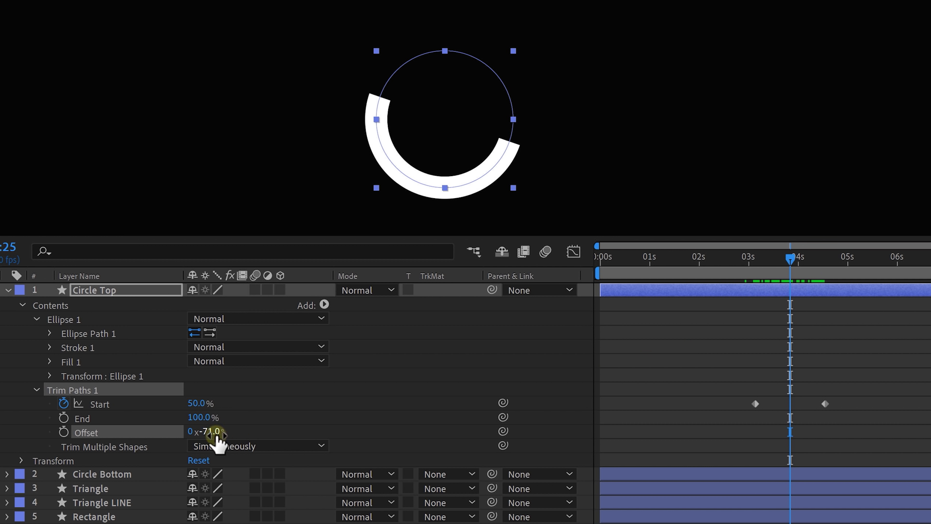
{"action": "left_click_drag", "start_coordinate": [232, 433], "coordinate": [261, 429]}
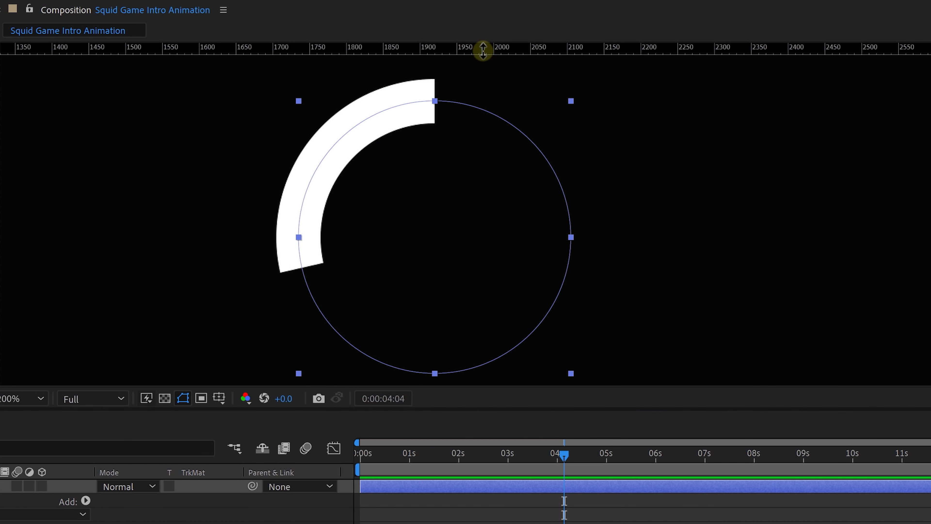
Step: Draw a horizontal line from the circle's topmost point, aligned to a guide, and preview it growing out of the circle
{"action": "left_click_drag", "start_coordinate": [482, 46], "coordinate": [482, 99]}
{"action": "scroll", "coordinate": [482, 100], "scroll_direction": "up", "scroll_amount": 3}
{"action": "left_click", "coordinate": [893, 169]}
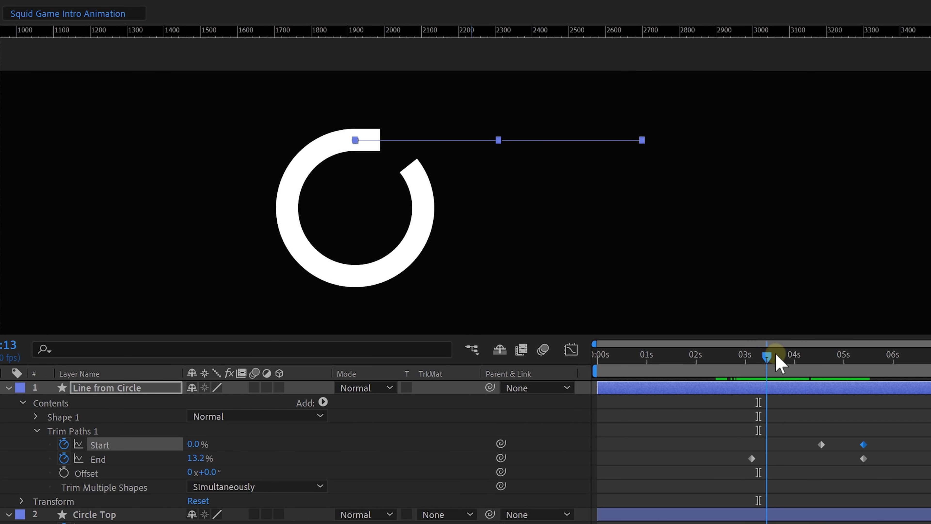
{"action": "mouse_move", "coordinate": [778, 358]}
{"action": "left_mouse_down"}
{"action": "mouse_move", "coordinate": [869, 358]}
{"action": "mouse_move", "coordinate": [754, 363]}
{"action": "left_mouse_up"}
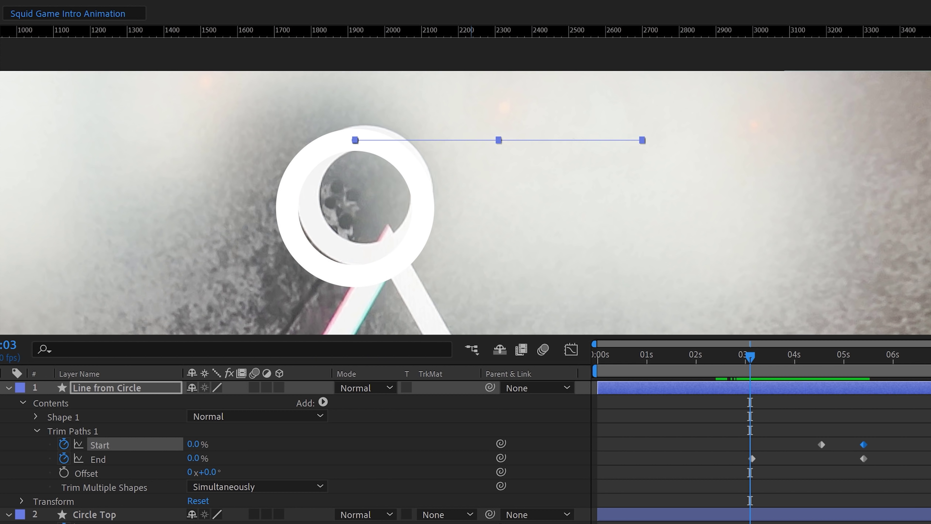
{"action": "mouse_move", "coordinate": [755, 357]}
{"action": "left_mouse_down"}
{"action": "mouse_move", "coordinate": [870, 357]}
{"action": "mouse_move", "coordinate": [854, 358]}
{"action": "left_mouse_up"}
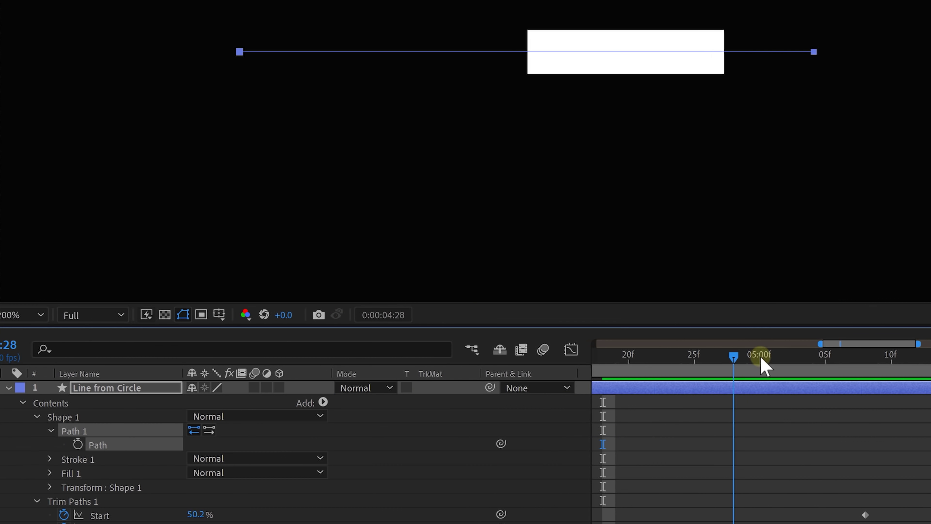
Step: Keyframe the Line from Circle path at 0:00:05:08, and one frame on, reshape it towards vertical within guides framing its square end
{"action": "left_click_drag", "start_coordinate": [761, 359], "coordinate": [872, 362]}
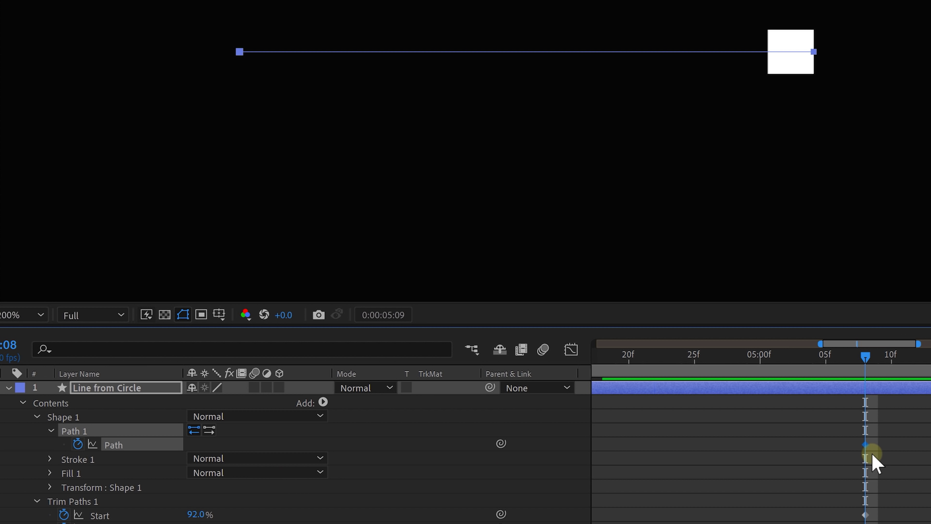
{"action": "key", "text": "Page_Down"}
{"action": "left_click_drag", "start_coordinate": [569, 1], "coordinate": [568, 74]}
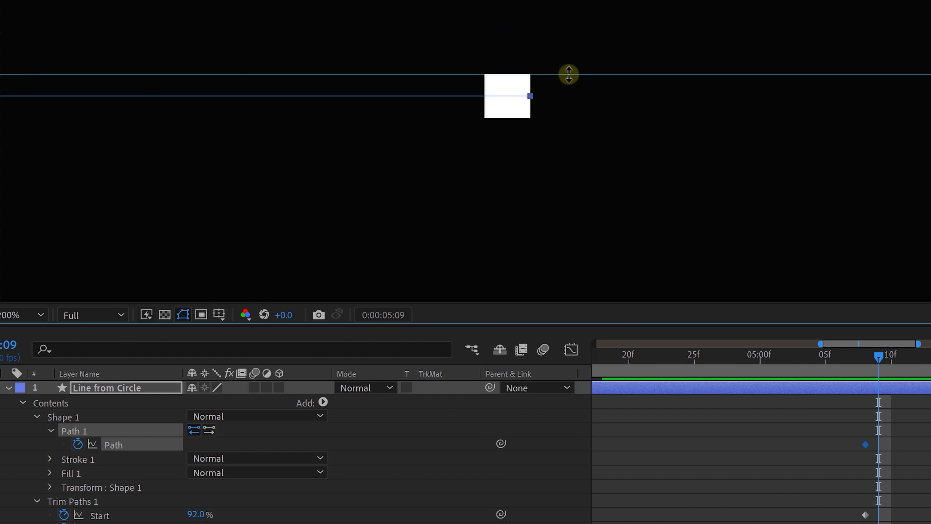
{"action": "left_click_drag", "start_coordinate": [551, 0], "coordinate": [550, 117]}
{"action": "left_click_drag", "start_coordinate": [0, 172], "coordinate": [530, 172]}
{"action": "left_click_drag", "start_coordinate": [530, 95], "coordinate": [514, 79]}
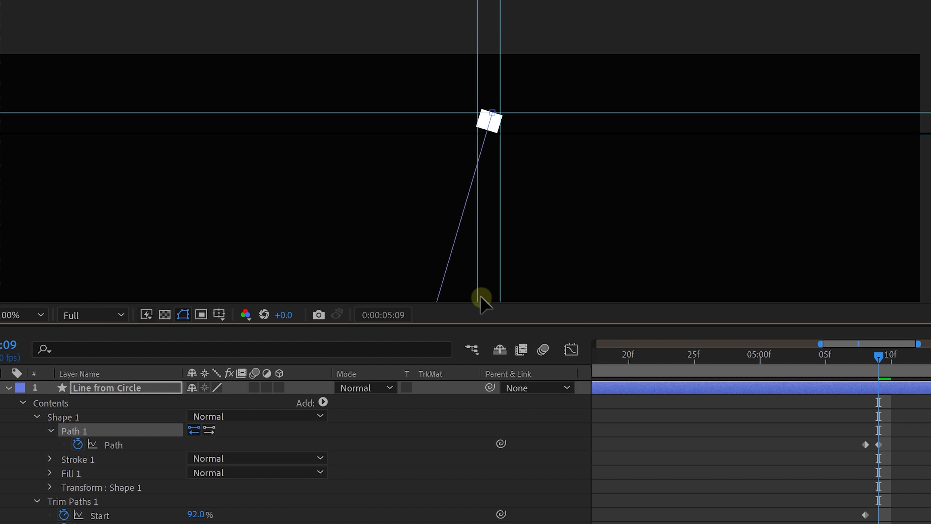
{"action": "left_click_drag", "start_coordinate": [482, 298], "coordinate": [486, 291]}
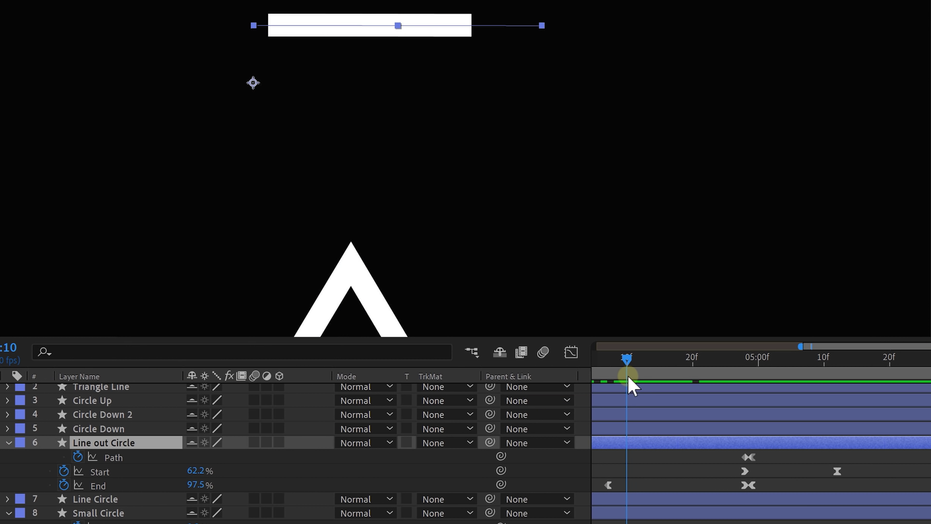
Step: Review the Line out Circle animation and scrub the IMG_1041.MOV reference footage from about 2.5 to 4.5 seconds
{"action": "left_click_drag", "start_coordinate": [628, 376], "coordinate": [930, 381]}
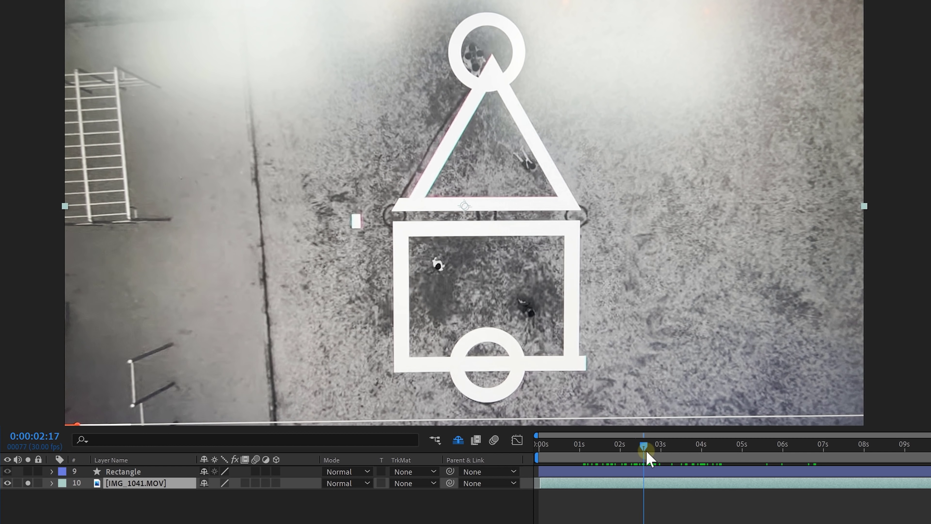
{"action": "left_click_drag", "start_coordinate": [648, 454], "coordinate": [719, 450]}
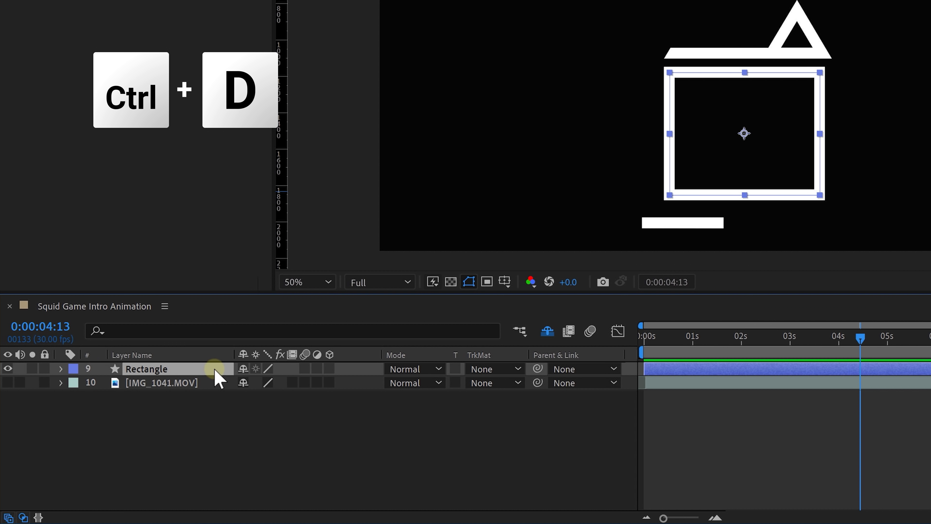
Step: Duplicate the Rectangle layer three times
{"action": "key", "text": "ctrl+d"}
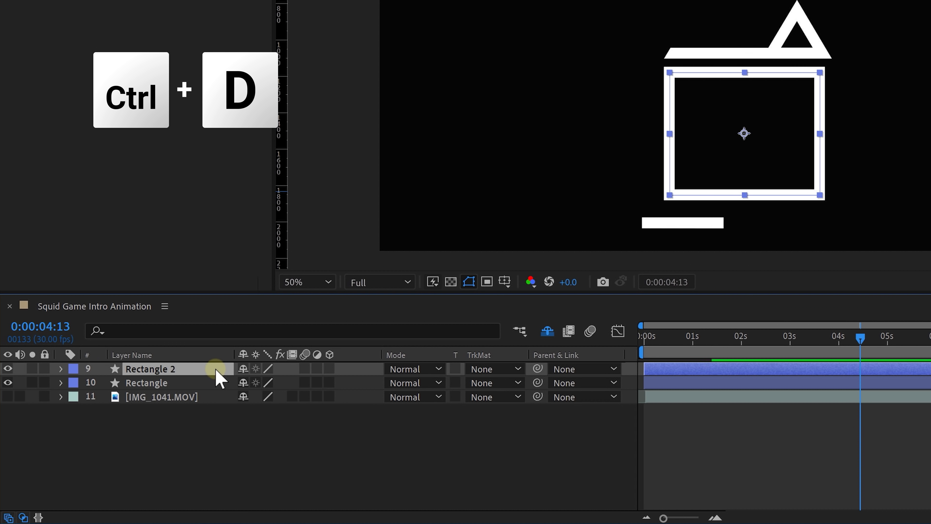
{"action": "key", "text": "ctrl+d"}
{"action": "key", "text": "ctrl+d"}
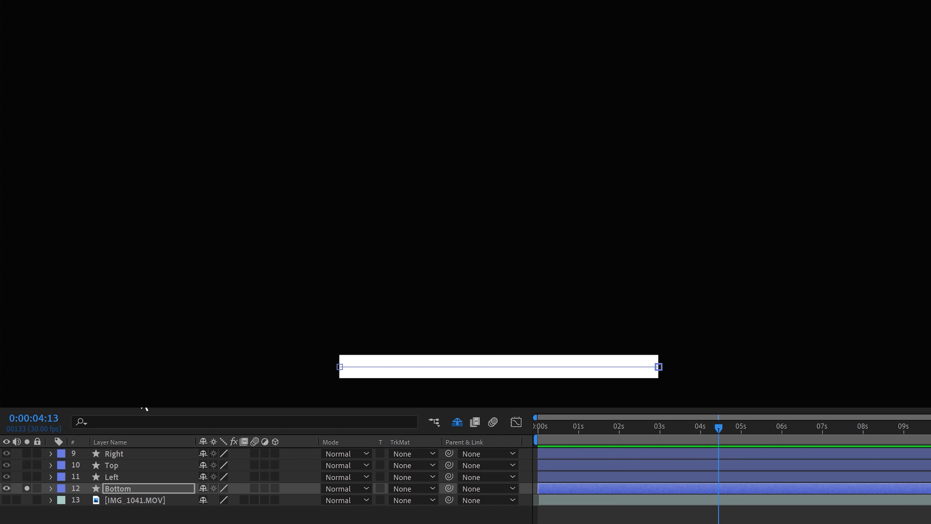
Step: Isolate the Left, Top and Right layers one at a time to check the single rectangle side on each
{"action": "left_click", "coordinate": [343, 415]}
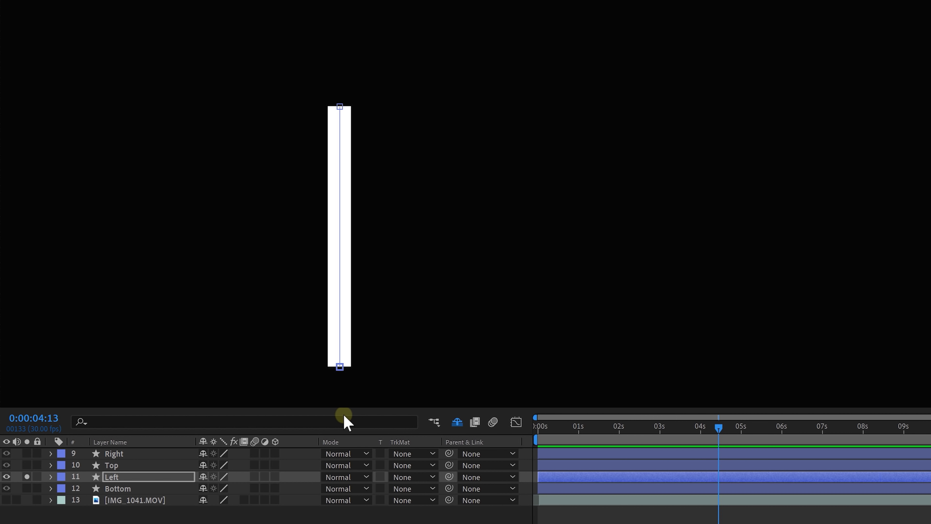
{"action": "left_click", "coordinate": [44, 466]}
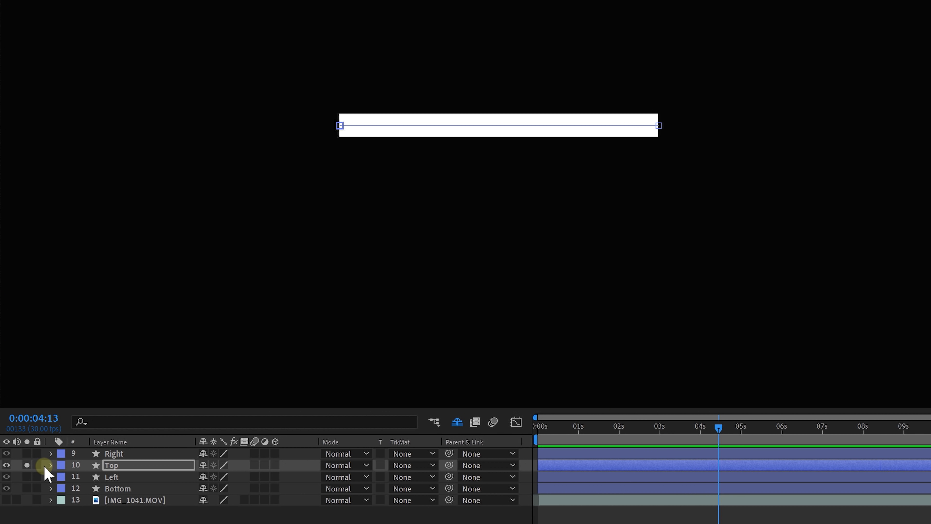
{"action": "key", "text": "ctrl+Up"}
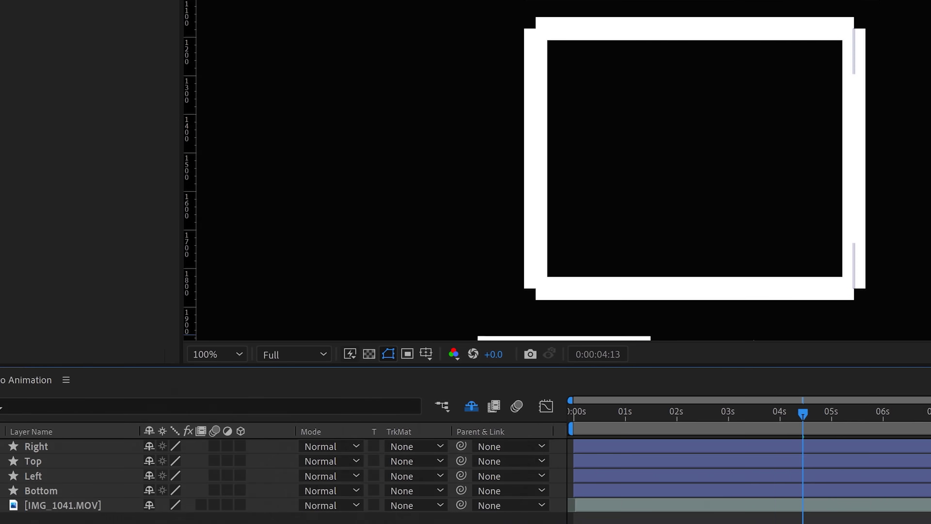
Step: Set the Line Cap of the Right layer's stroke to Projecting Cap
{"action": "left_click", "coordinate": [66, 360]}
{"action": "left_click", "coordinate": [81, 376]}
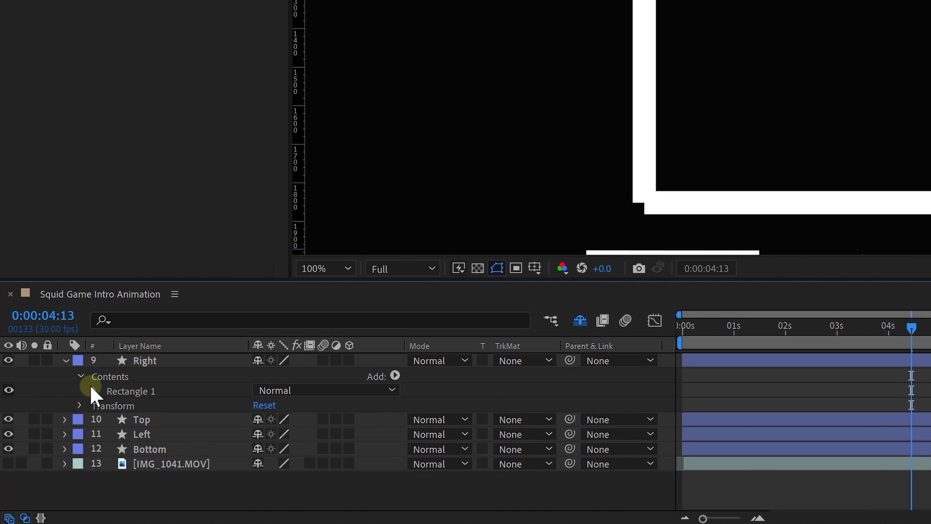
{"action": "left_click", "coordinate": [96, 390]}
{"action": "left_click", "coordinate": [109, 420]}
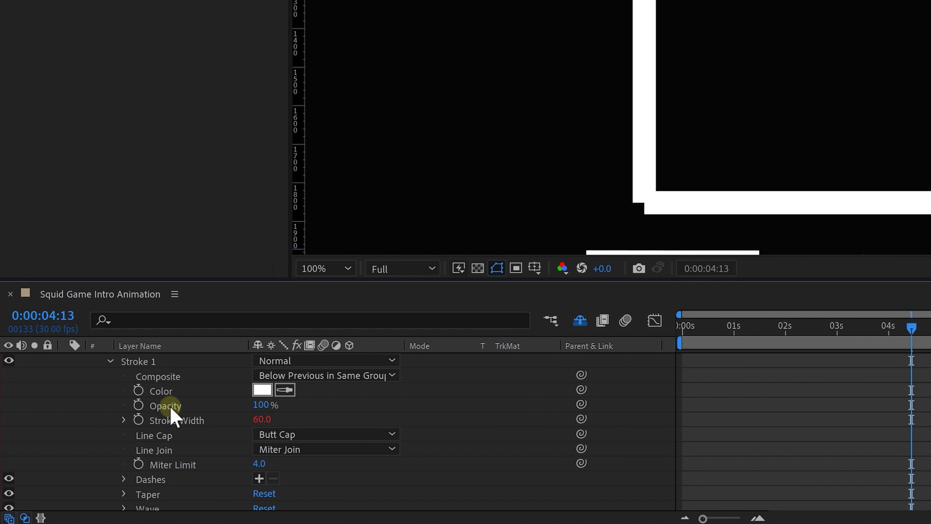
{"action": "left_click", "coordinate": [302, 436]}
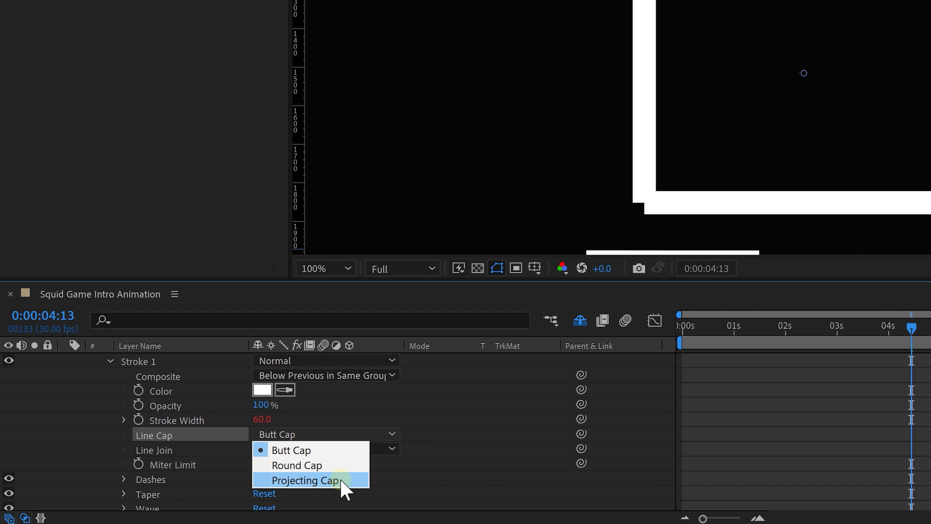
Step: Inspect the rectangle's bottom, right, top and left sides in turn and scrub through their animation
{"action": "left_click", "coordinate": [410, 454]}
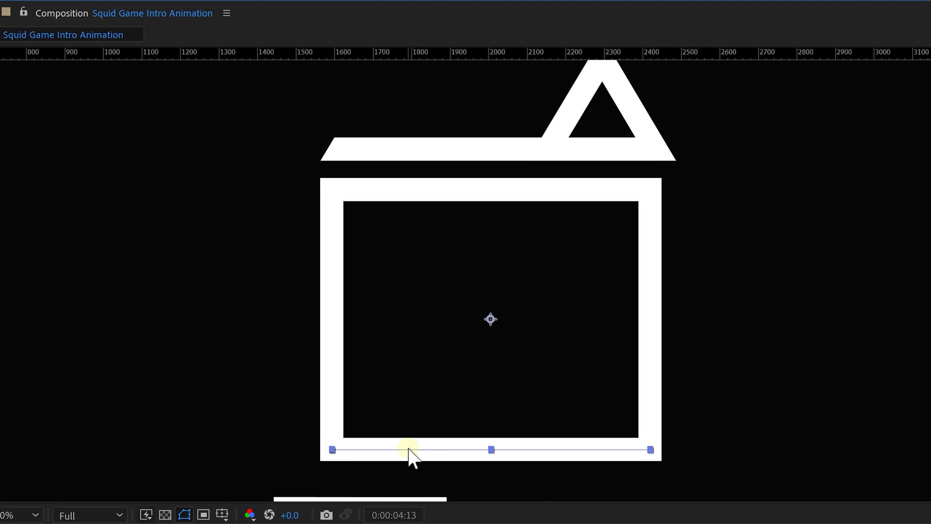
{"action": "left_click", "coordinate": [650, 327]}
{"action": "left_click", "coordinate": [388, 189]}
{"action": "left_click", "coordinate": [332, 281]}
{"action": "left_click_drag", "start_coordinate": [637, 425], "coordinate": [929, 394]}
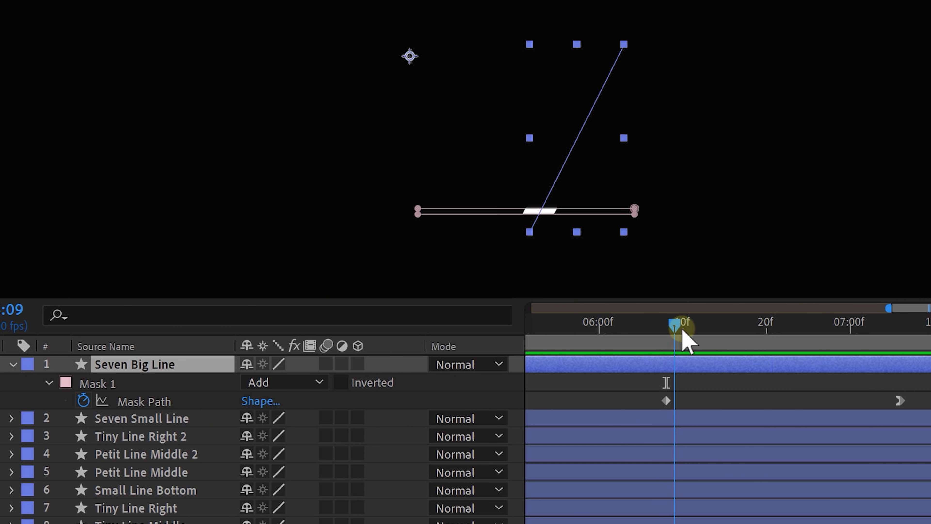
Step: Preview the Seven Big Line layer's mask path animation from 0:00:06:09 onwards
{"action": "left_click_drag", "start_coordinate": [685, 338], "coordinate": [915, 330]}
{"action": "key", "text": "ctrl+Down"}
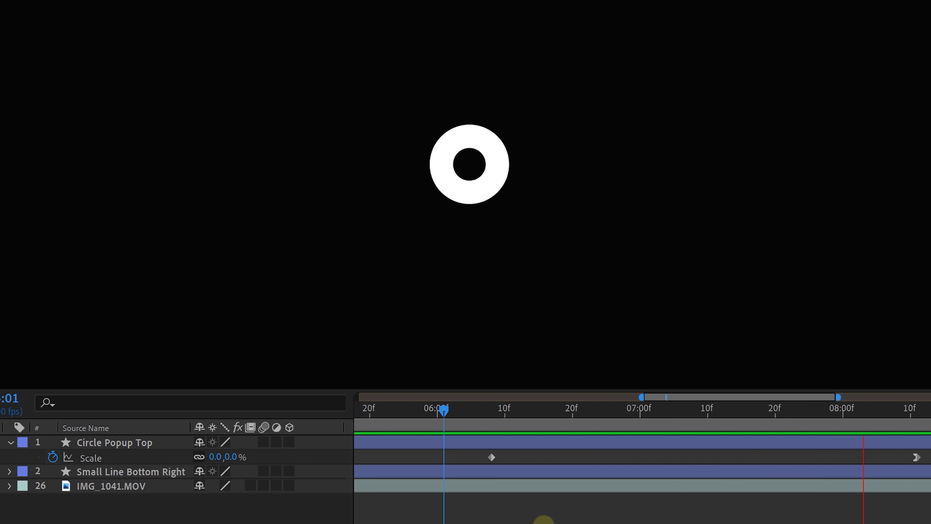
Step: Scrub through the Circle Popup Top layer's Scale and Stroke Width animation and compare it with the reference footage
{"action": "mouse_move", "coordinate": [482, 428]}
{"action": "left_mouse_down"}
{"action": "mouse_move", "coordinate": [452, 426]}
{"action": "mouse_move", "coordinate": [517, 430]}
{"action": "mouse_move", "coordinate": [483, 426]}
{"action": "left_mouse_up"}
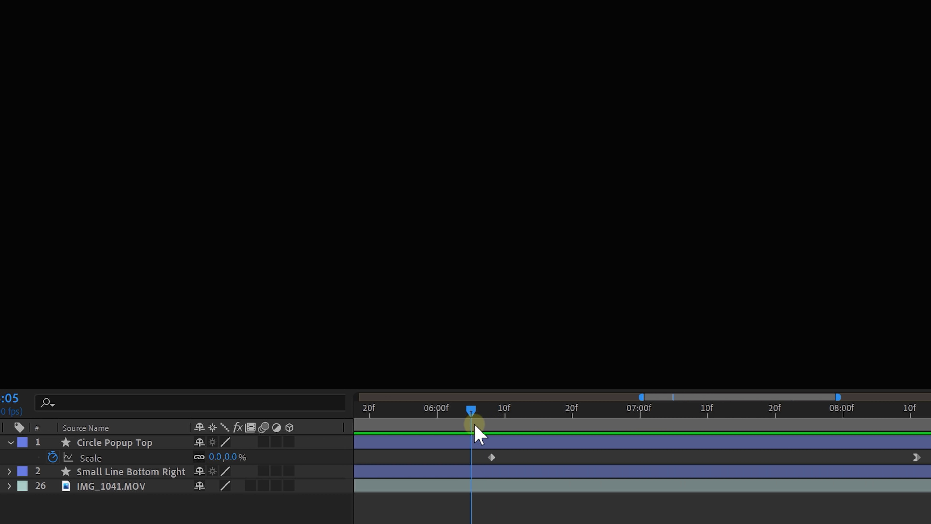
{"action": "left_click_drag", "start_coordinate": [484, 425], "coordinate": [504, 426]}
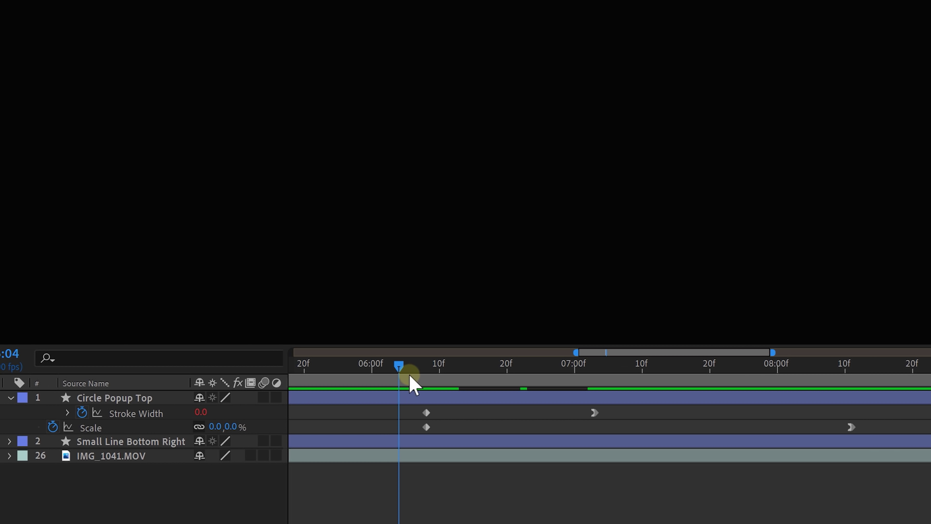
{"action": "left_click_drag", "start_coordinate": [409, 375], "coordinate": [421, 377]}
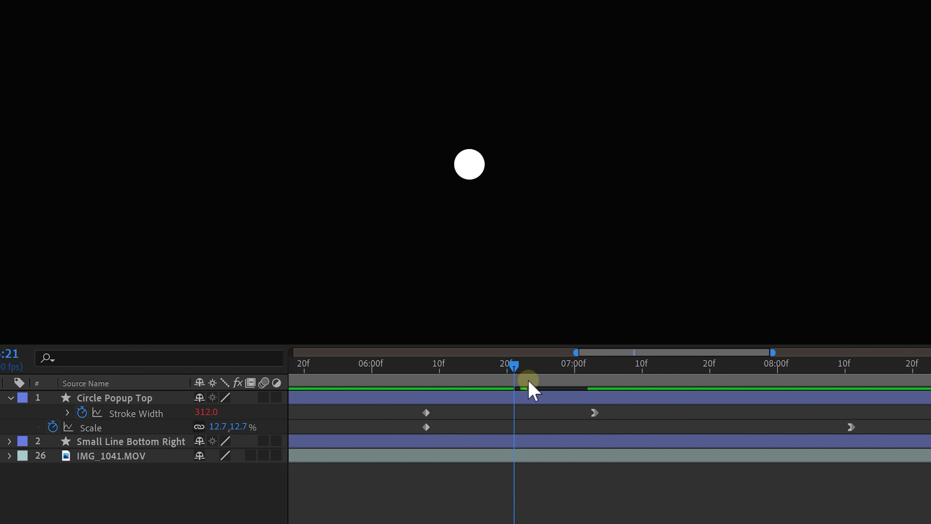
{"action": "mouse_move", "coordinate": [604, 379]}
{"action": "left_mouse_down"}
{"action": "mouse_move", "coordinate": [838, 376]}
{"action": "mouse_move", "coordinate": [384, 366]}
{"action": "left_mouse_up"}
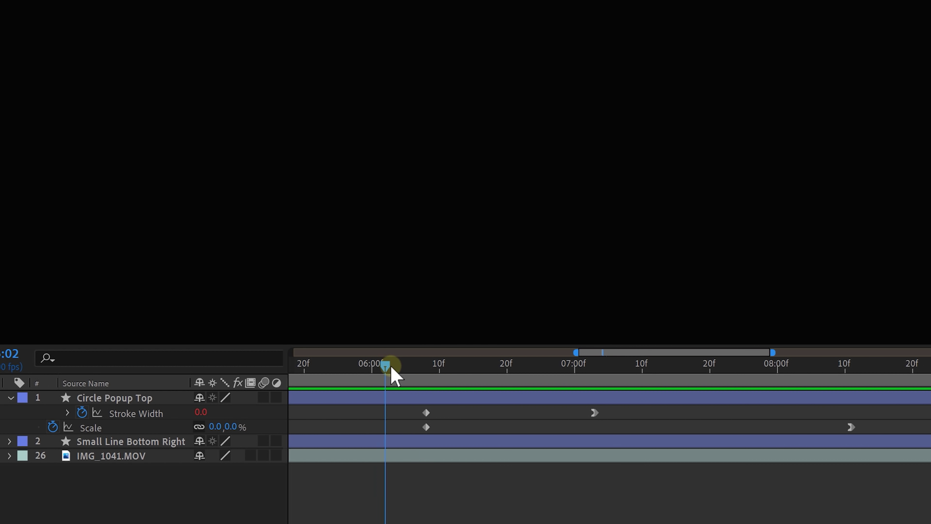
{"action": "left_click_drag", "start_coordinate": [468, 367], "coordinate": [539, 365]}
{"action": "left_click_drag", "start_coordinate": [637, 372], "coordinate": [870, 381]}
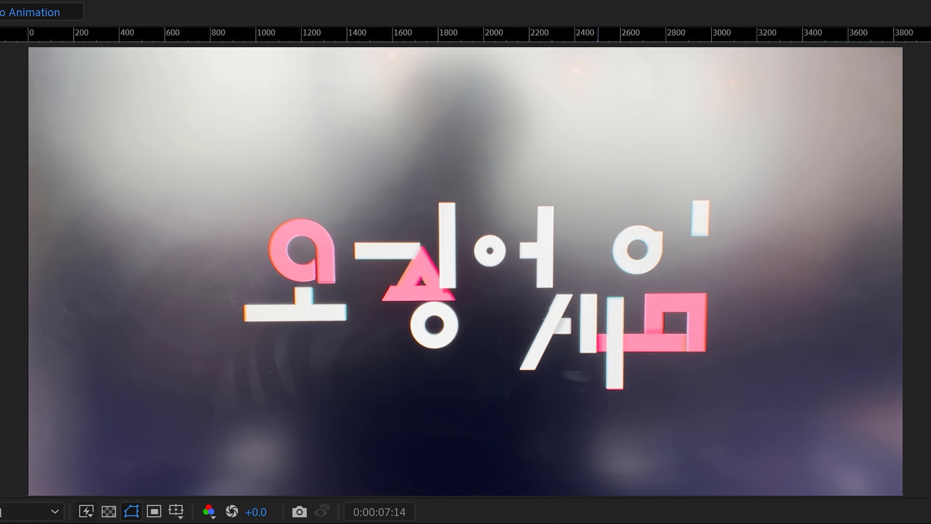
{"action": "key", "text": "space"}
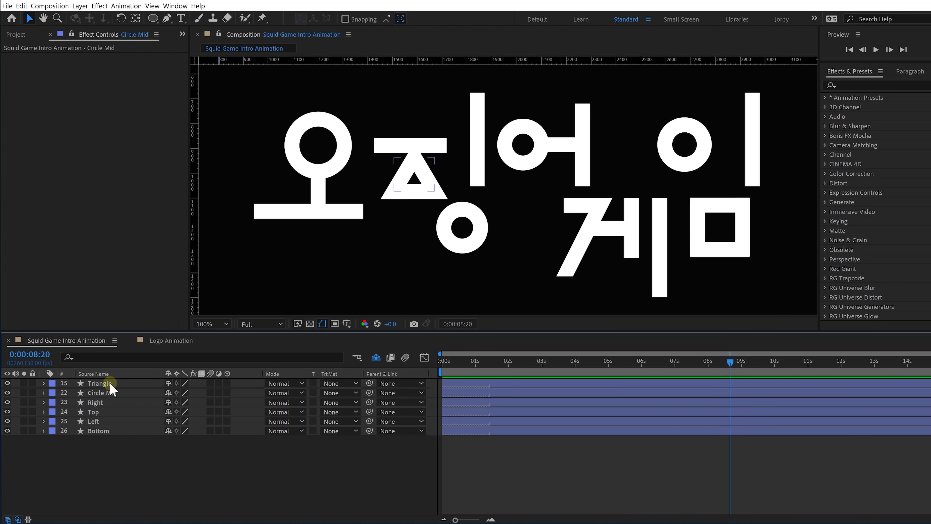
Step: Rename the Triangle layer as Triangle - MASTER
{"action": "left_click", "coordinate": [165, 380]}
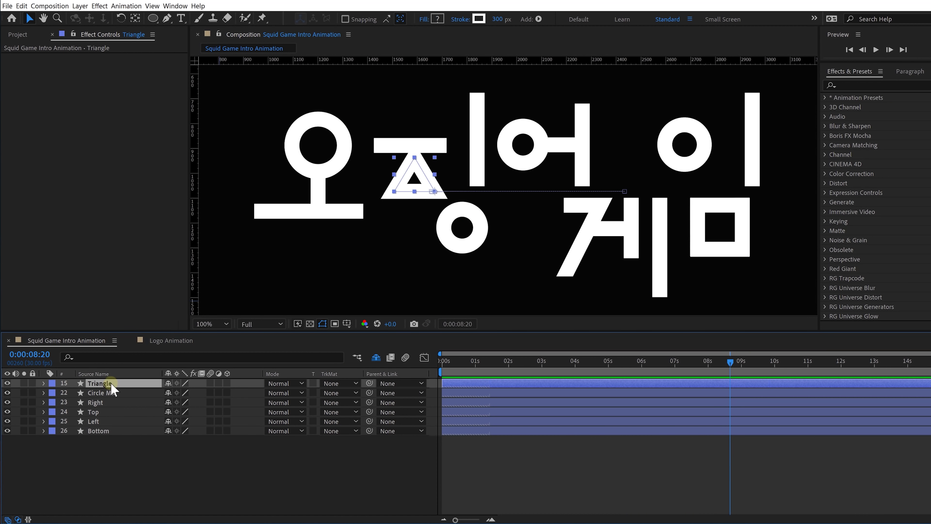
{"action": "key", "text": "Return"}
{"action": "left_click", "coordinate": [196, 303]}
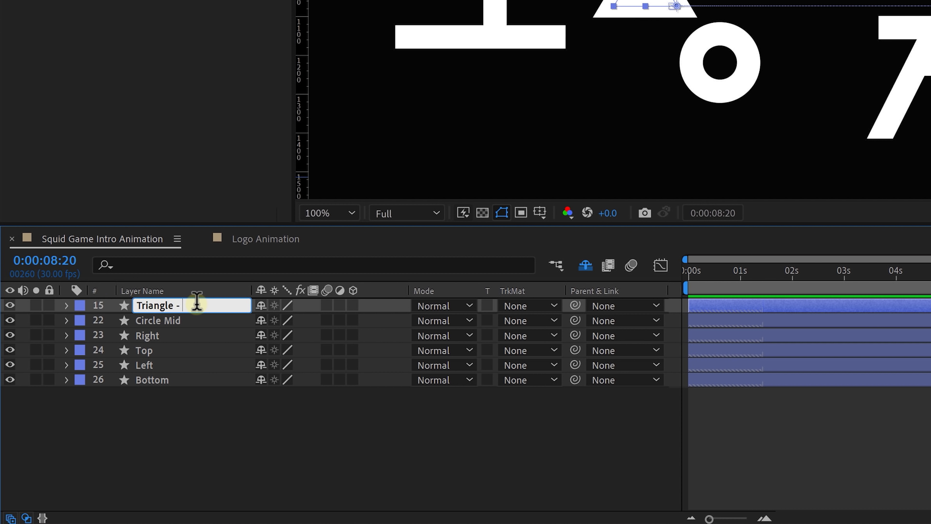
{"action": "type", "text": "- MASTER"}
{"action": "key", "text": "Return"}
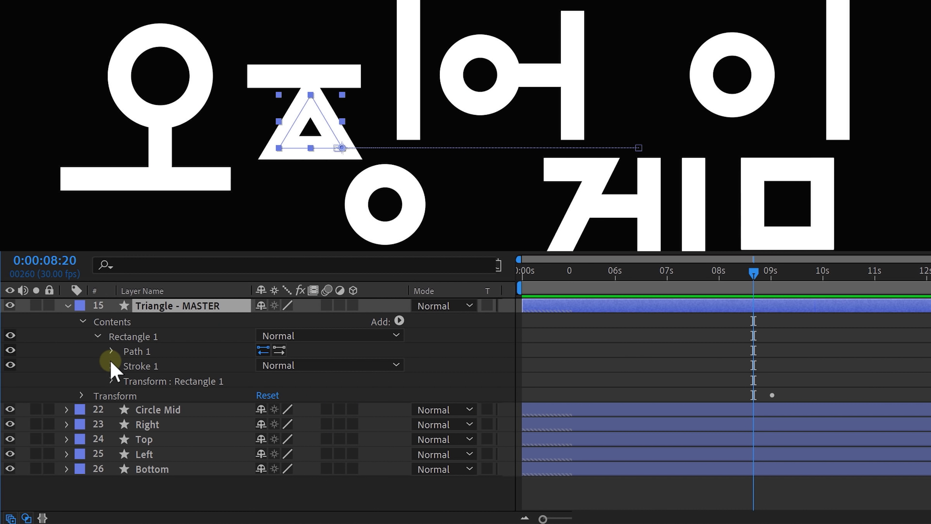
Step: Link the Triangle Line layer's stroke Color to the Triangle - MASTER layer's keyframed stroke Color and scrub through the color change
{"action": "left_click", "coordinate": [111, 365]}
{"action": "mouse_move", "coordinate": [663, 279]}
{"action": "left_mouse_down"}
{"action": "mouse_move", "coordinate": [883, 299]}
{"action": "mouse_move", "coordinate": [688, 300]}
{"action": "left_mouse_up"}
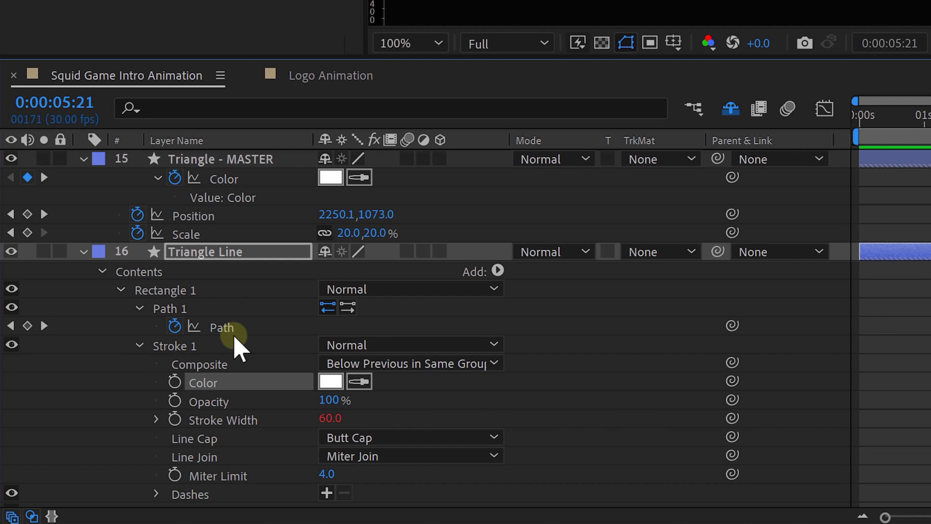
{"action": "mouse_move", "coordinate": [733, 381]}
{"action": "left_mouse_down"}
{"action": "mouse_move", "coordinate": [603, 337]}
{"action": "mouse_move", "coordinate": [259, 188]}
{"action": "left_mouse_up"}
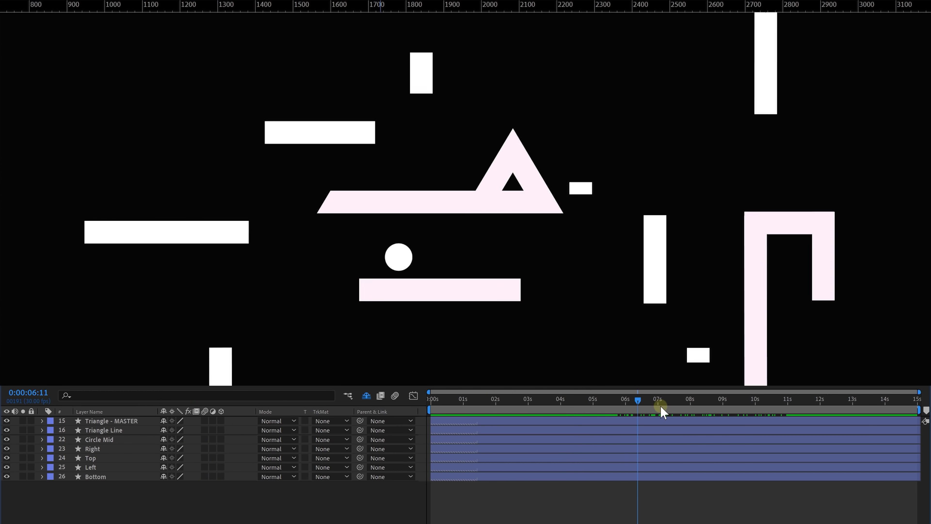
{"action": "left_click_drag", "start_coordinate": [661, 401], "coordinate": [772, 409]}
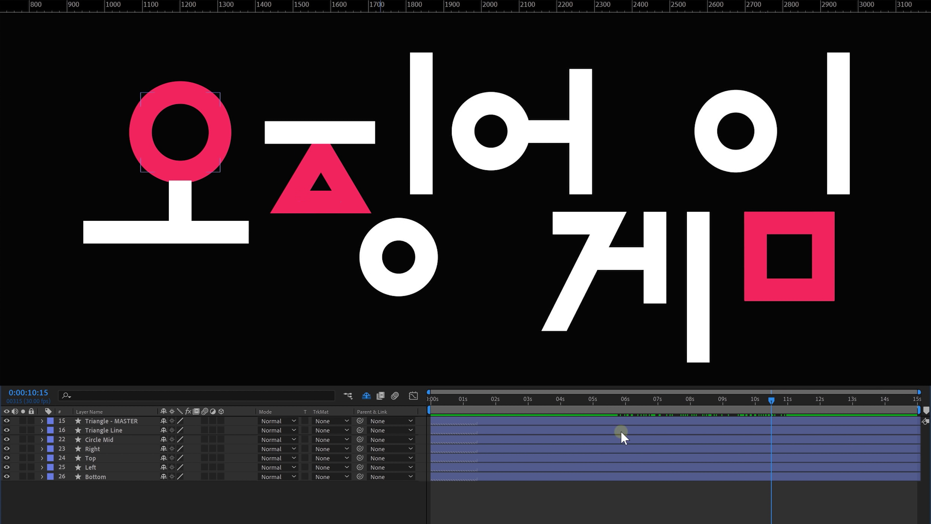
Step: Reveal the keyframes of Triangle - MASTER and move its middle Color keyframe earlier, to just past the 8-second mark
{"action": "left_click", "coordinate": [608, 420]}
{"action": "key", "text": "u"}
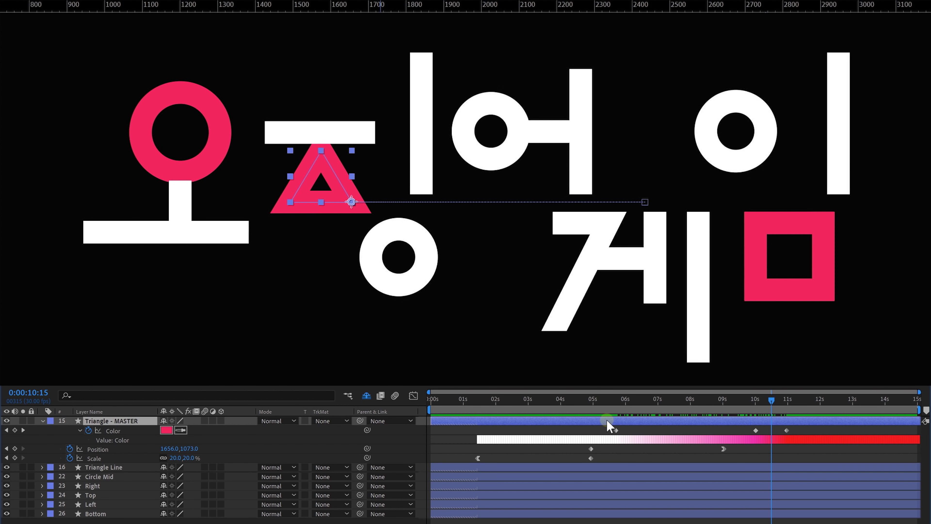
{"action": "left_click_drag", "start_coordinate": [755, 430], "coordinate": [700, 434]}
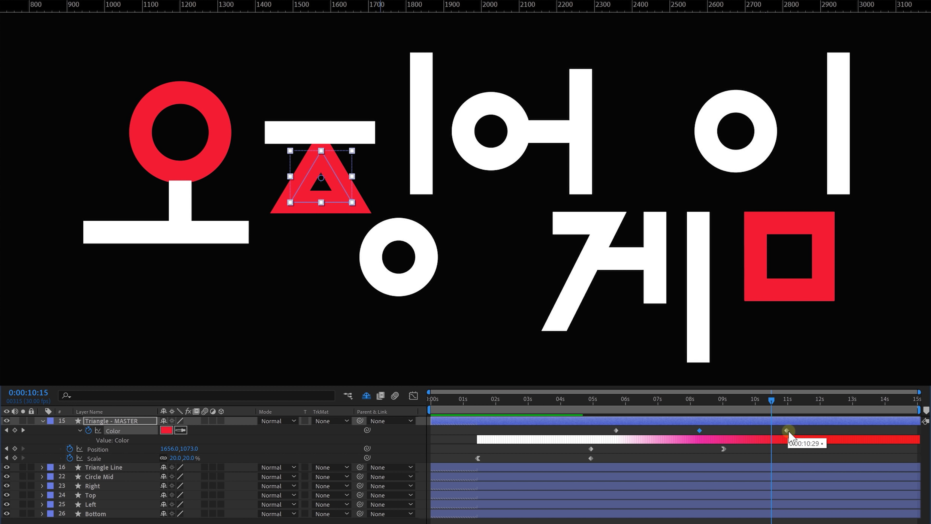
{"action": "left_click_drag", "start_coordinate": [844, 436], "coordinate": [848, 432]}
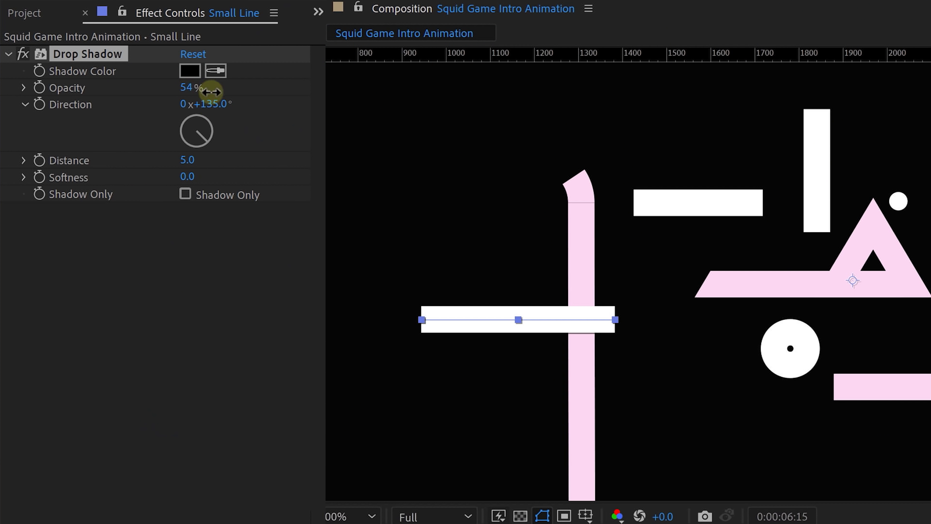
Step: Adjust the Softness and Opacity of the Small Line layer's Drop Shadow and move the layer directly above Line Circle
{"action": "left_click_drag", "start_coordinate": [194, 175], "coordinate": [206, 159]}
{"action": "left_click_drag", "start_coordinate": [189, 87], "coordinate": [166, 86]}
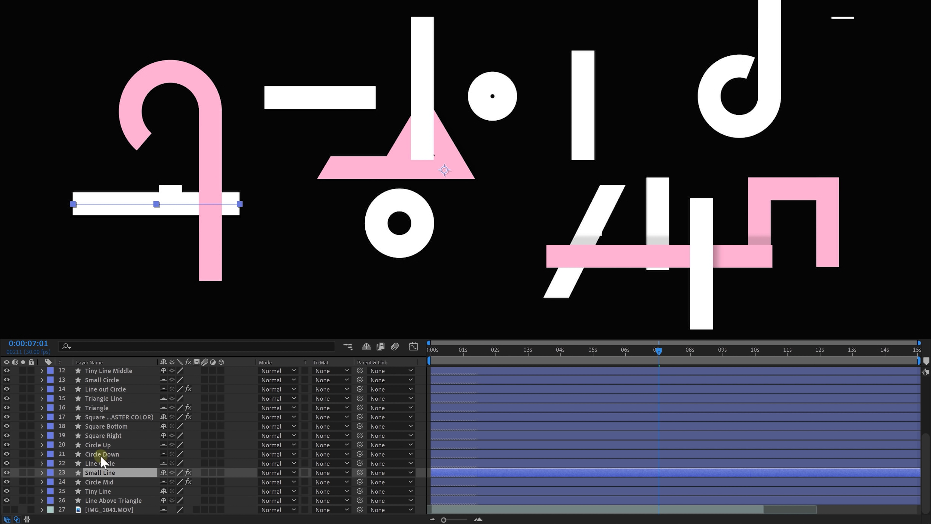
{"action": "left_click_drag", "start_coordinate": [100, 476], "coordinate": [102, 462]}
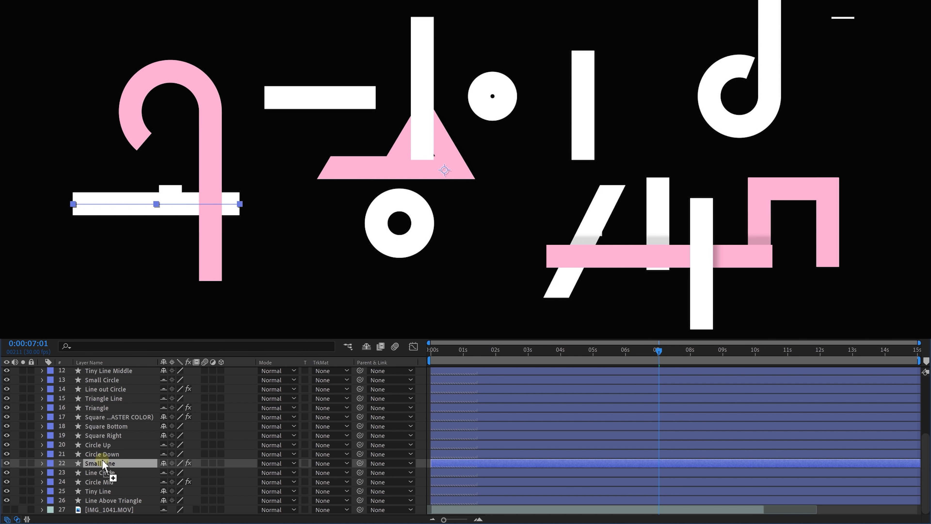